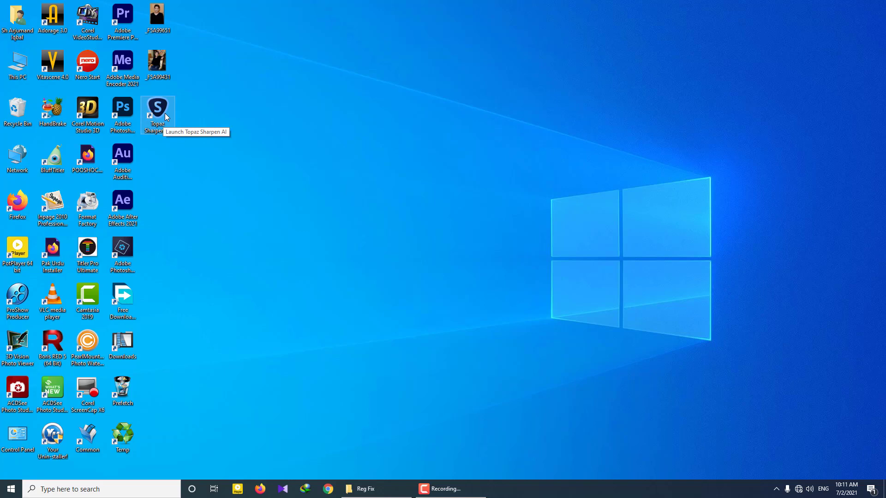
- Launch Topaz Sharpen AI and open the image _F5A99431 from the Desktop folder
double_click(156, 107)
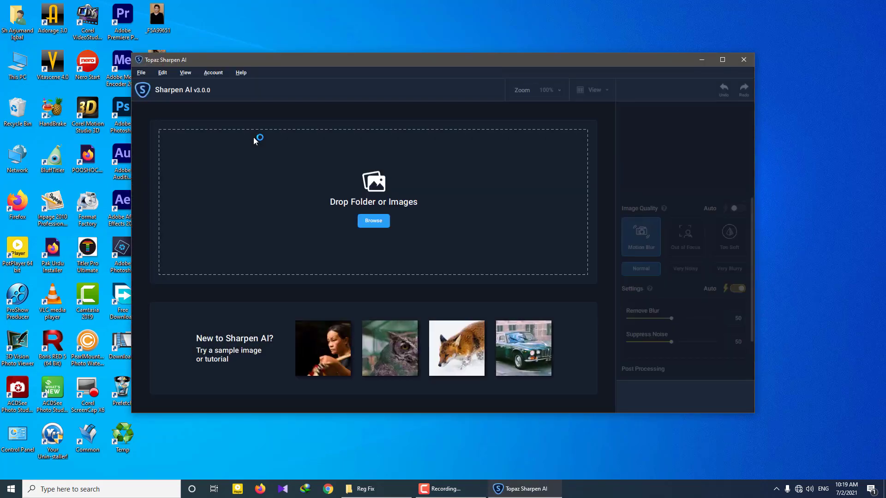
click(373, 220)
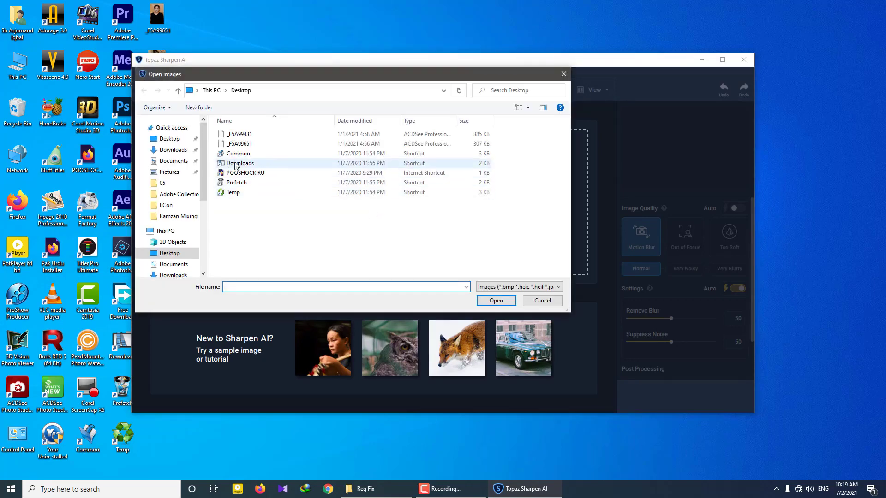
double_click(243, 134)
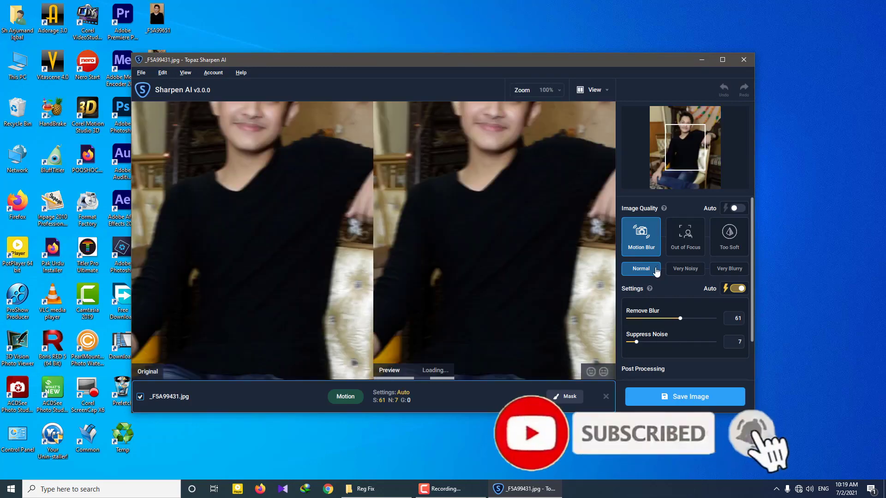
drag(470, 203, 471, 316)
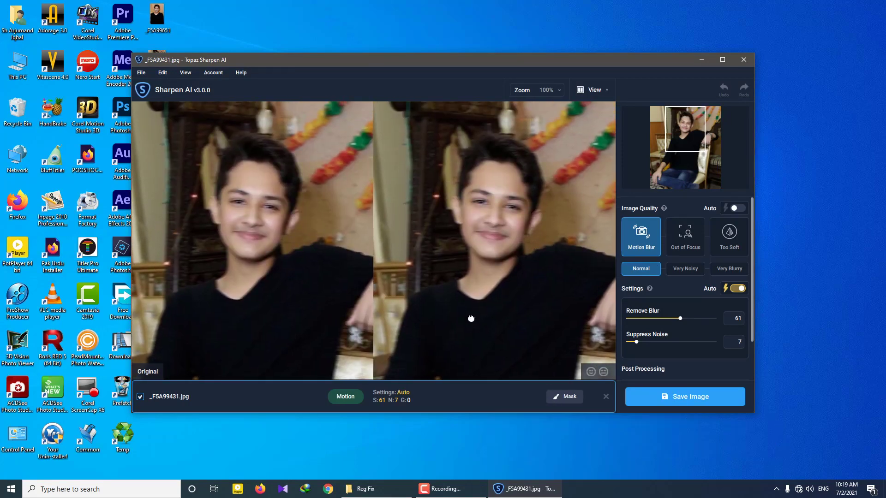
- Preview the photo in Comparison, Split and Single View, and return to Side-by-side View
click(600, 91)
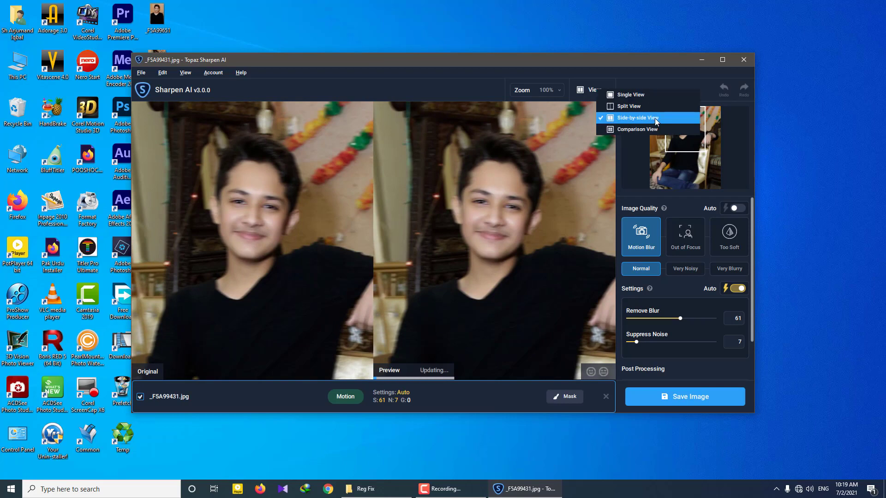
click(621, 130)
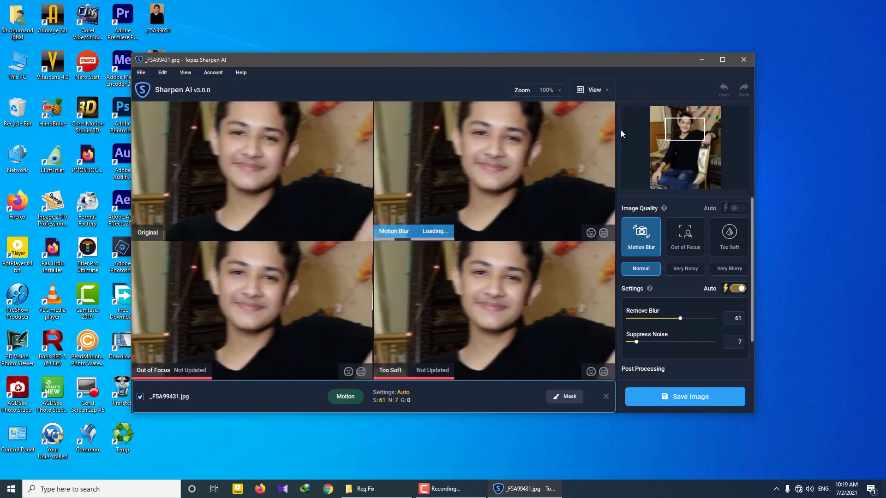
click(602, 91)
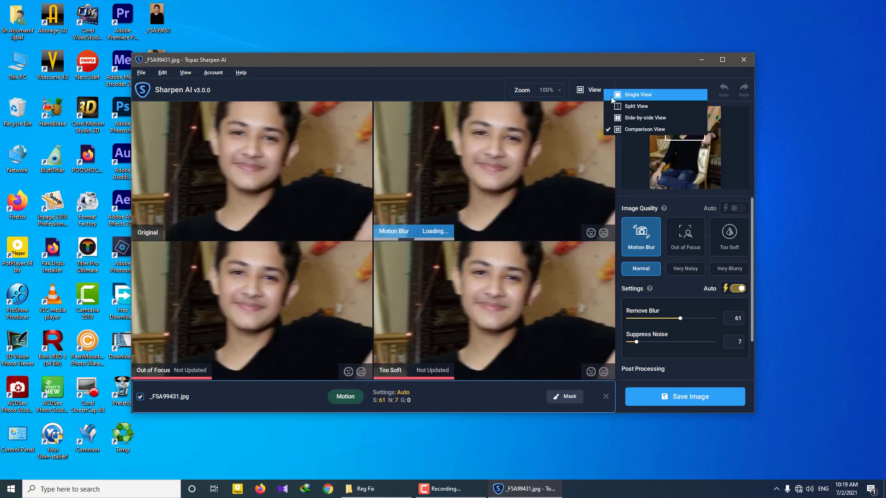
click(631, 107)
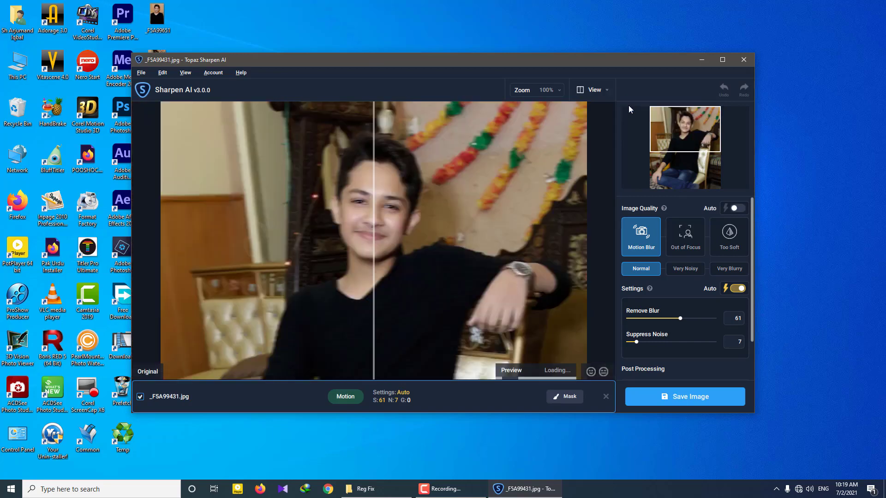
click(598, 90)
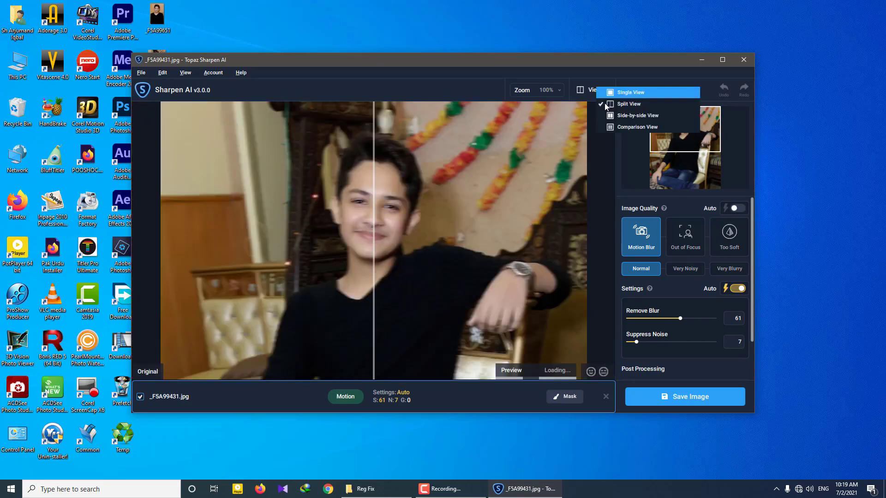
click(626, 93)
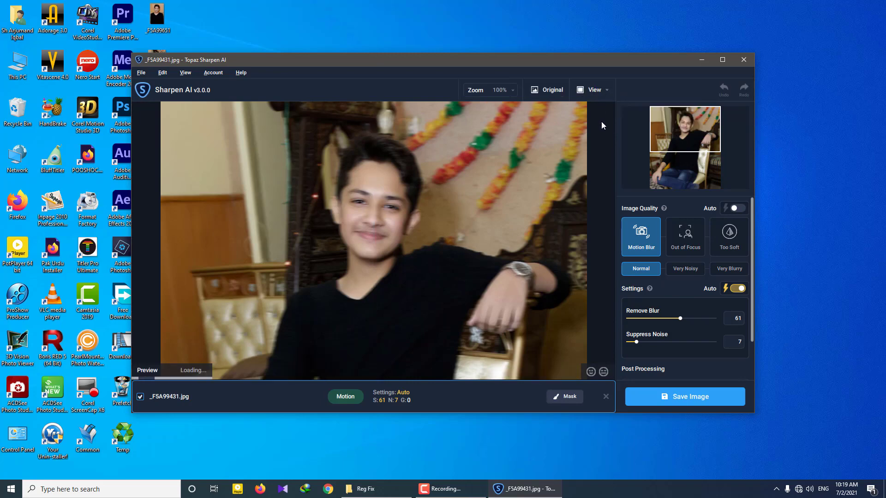
click(596, 90)
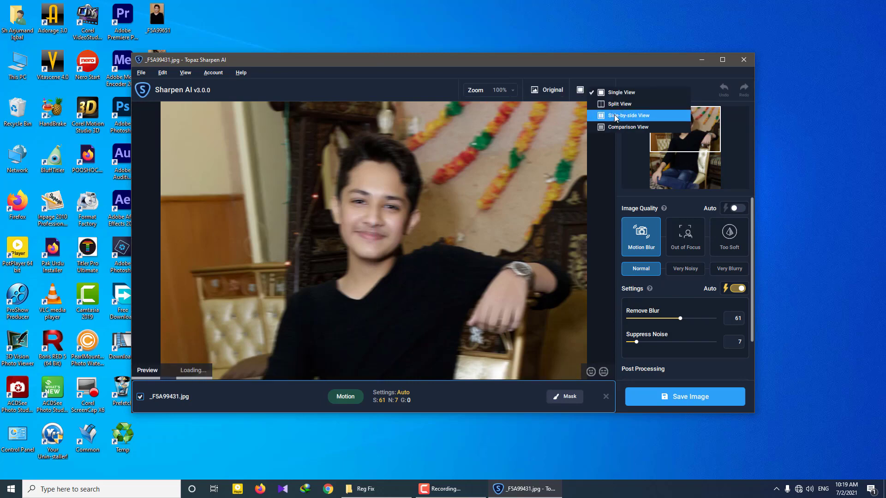
click(614, 116)
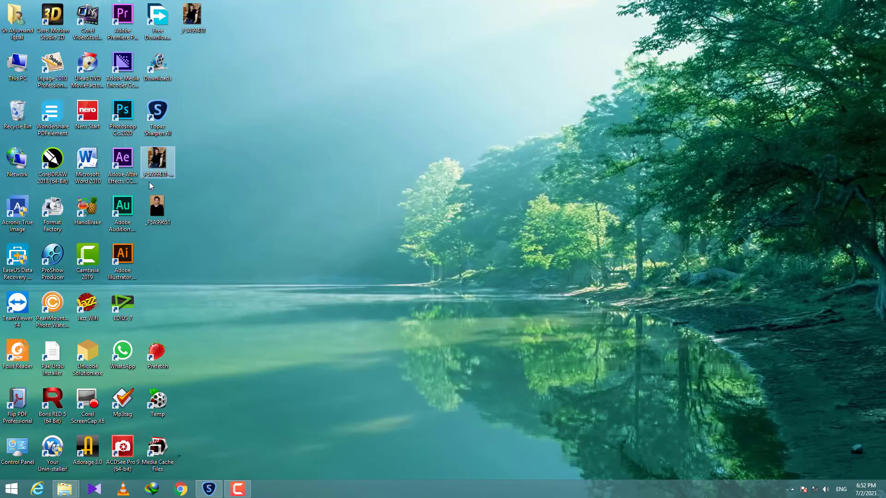
- Load the desktop photo _F5A99651 into Topaz Sharpen AI and fit the whole picture in the preview
drag(152, 199, 350, 226)
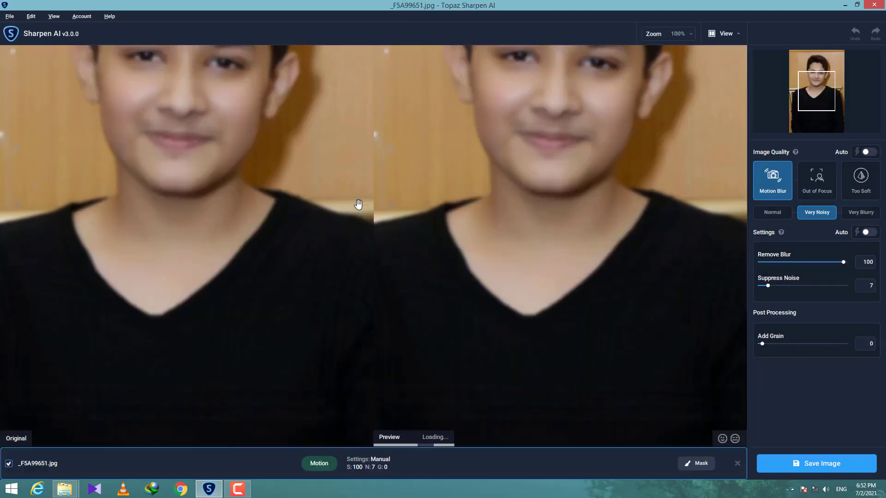
drag(461, 109, 461, 260)
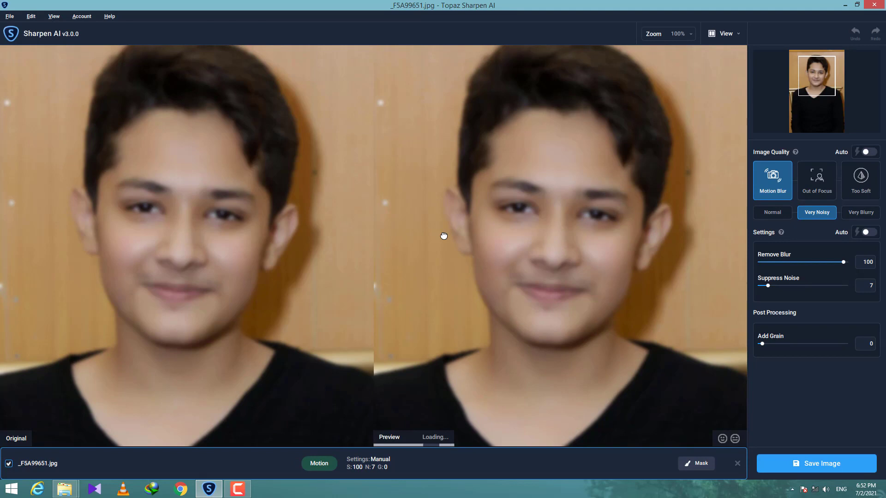
key(ctrl+0)
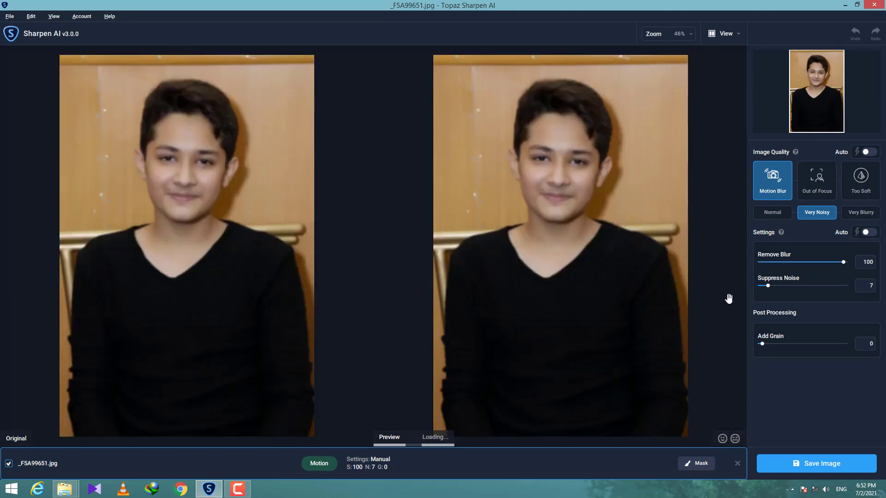
- Set Remove Blur to 100 and Suppress Noise to 7, using the Very Noisy mode of Motion Blur
click(823, 262)
click(791, 262)
drag(791, 263, 851, 261)
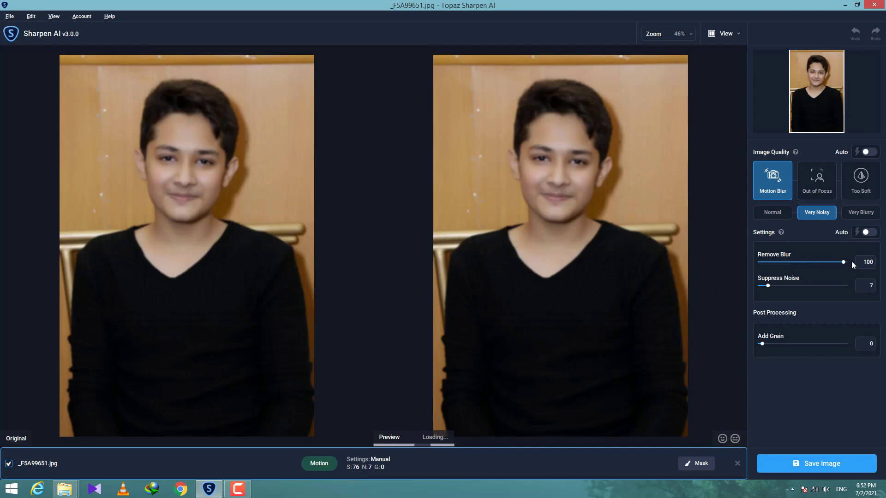
click(763, 285)
drag(764, 285, 768, 283)
click(790, 218)
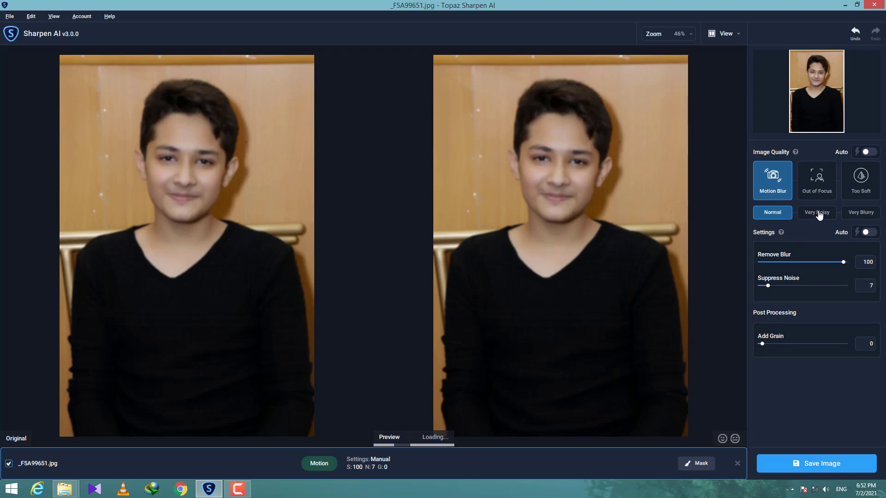
click(819, 214)
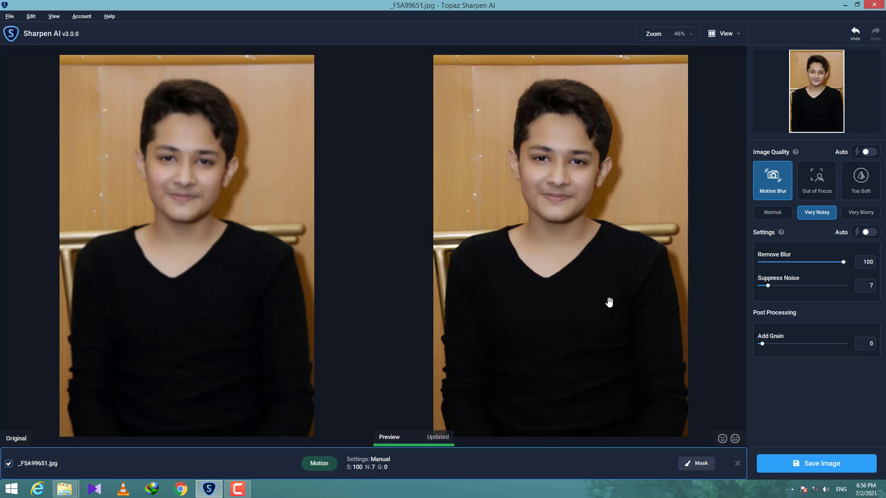
- Save the sharpened photo in the source directory as _F5A99651ok.1 and close the processing panel once it completes
click(812, 468)
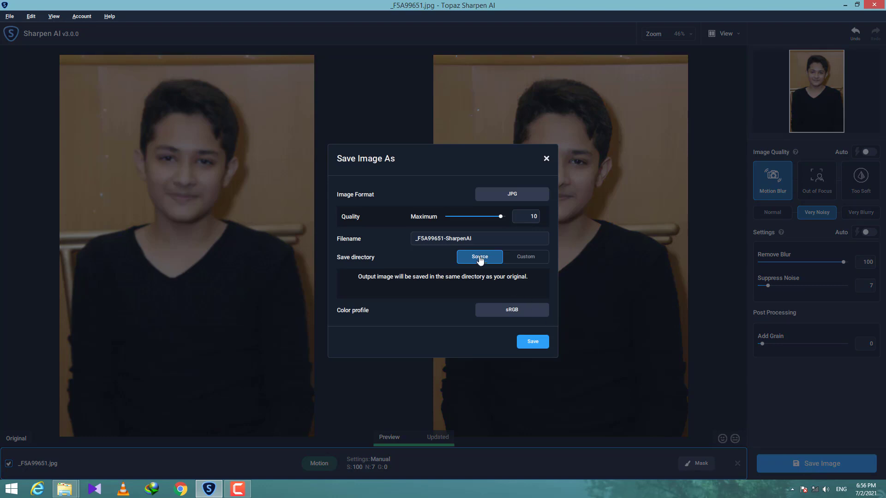
drag(443, 238, 480, 240)
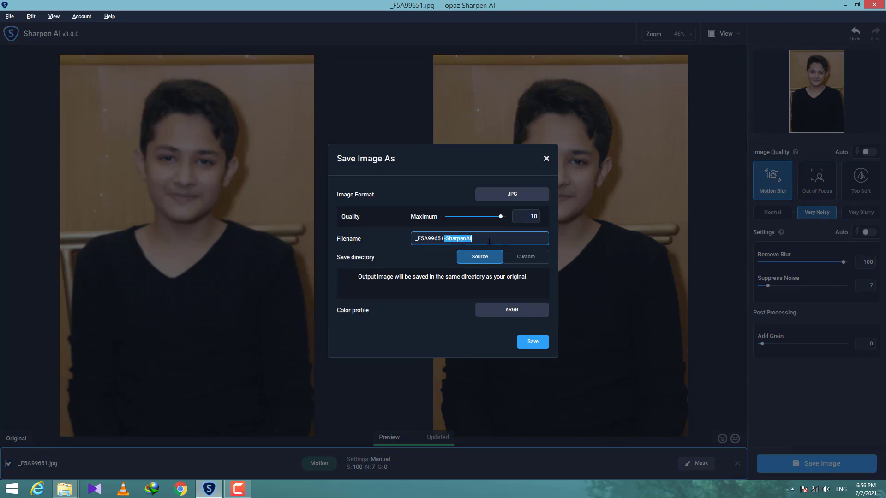
text(ok.1)
click(531, 342)
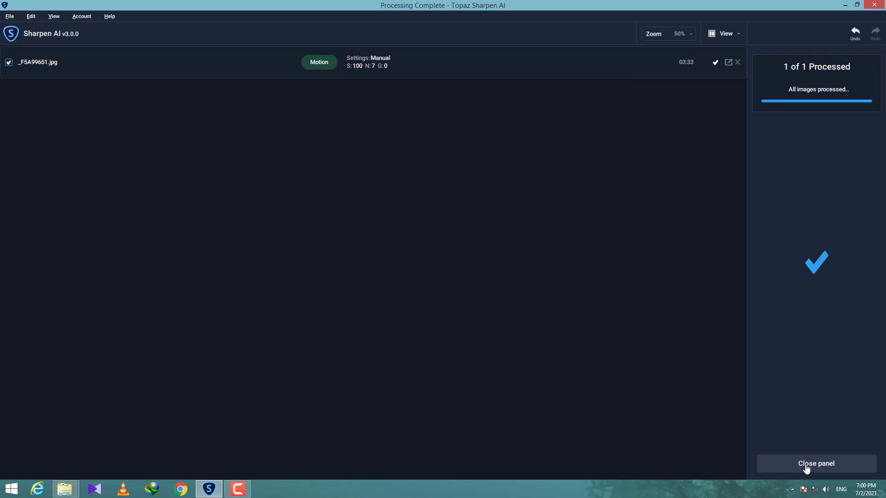
click(816, 464)
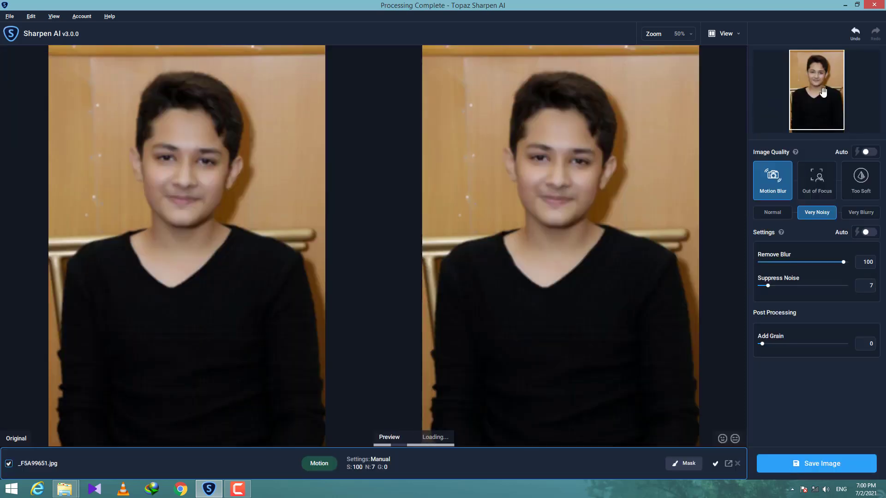
- View the original _F5A99651 and its sharpened copy from the desktop in ACDSee Quick View to compare them
click(843, 7)
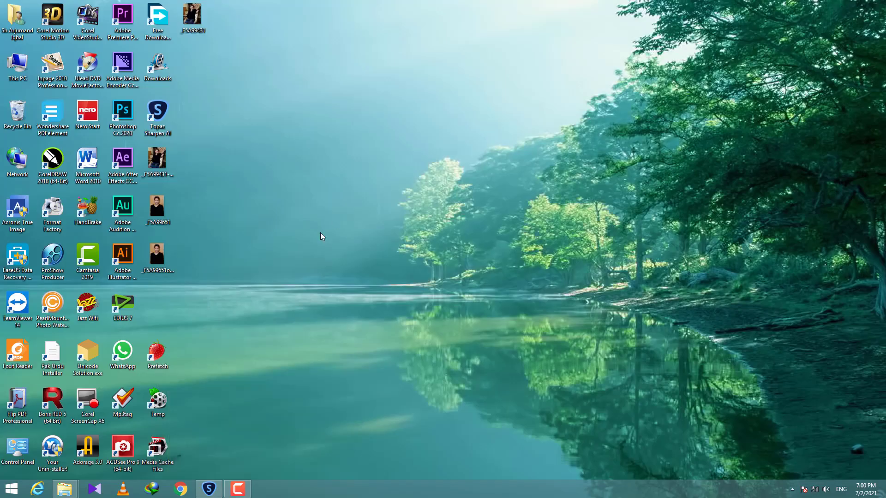
double_click(157, 205)
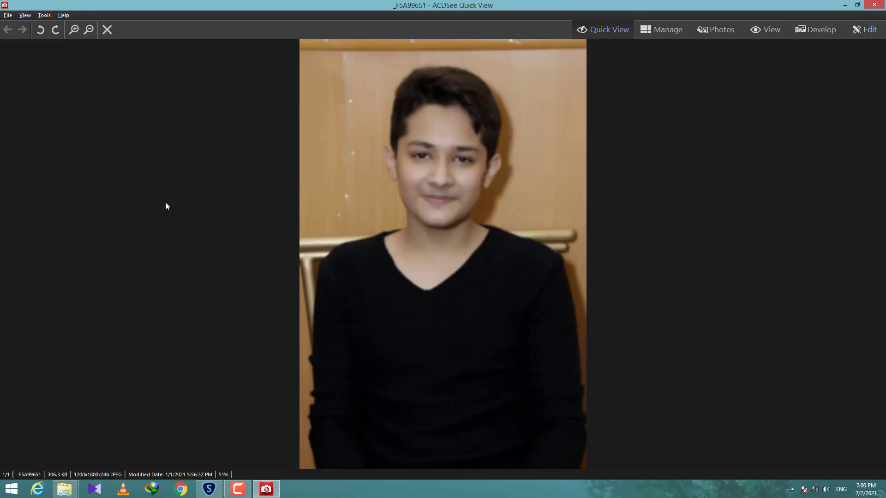
click(25, 29)
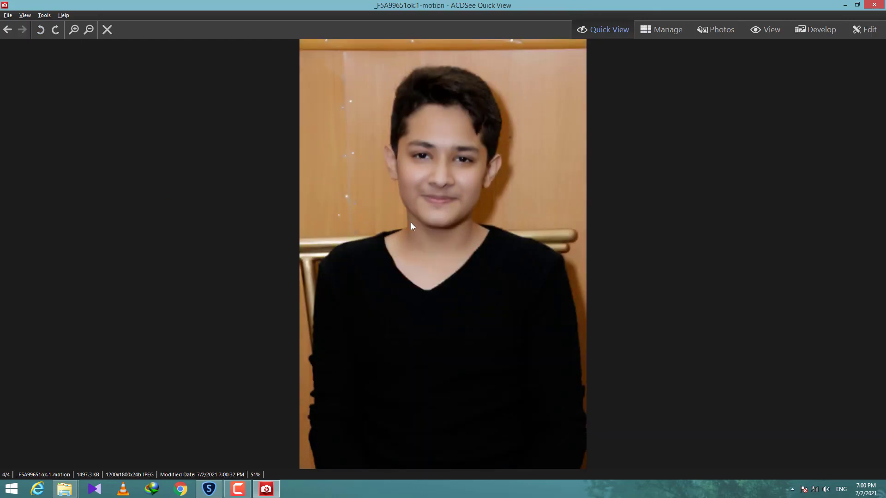
key(Escape)
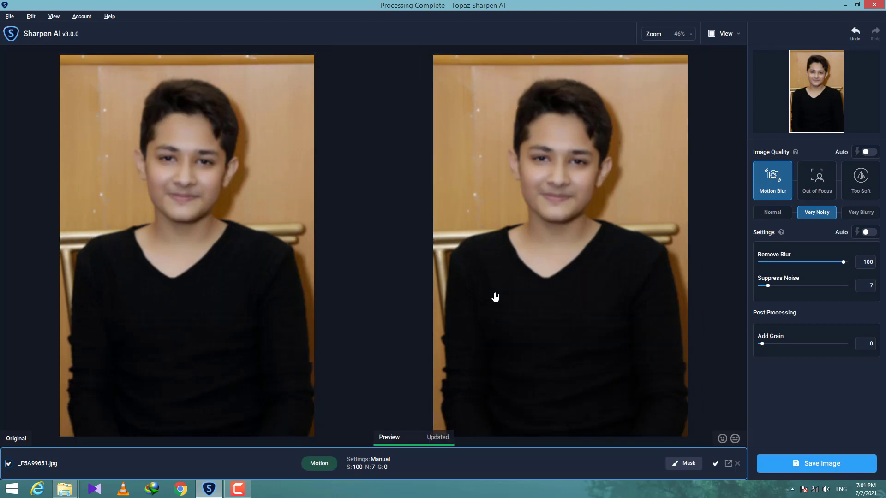
- Examine the face in the side-by-side preview at 200% and 400% zoom, and return to the fitted view
click(495, 297)
key(ctrl+plus)
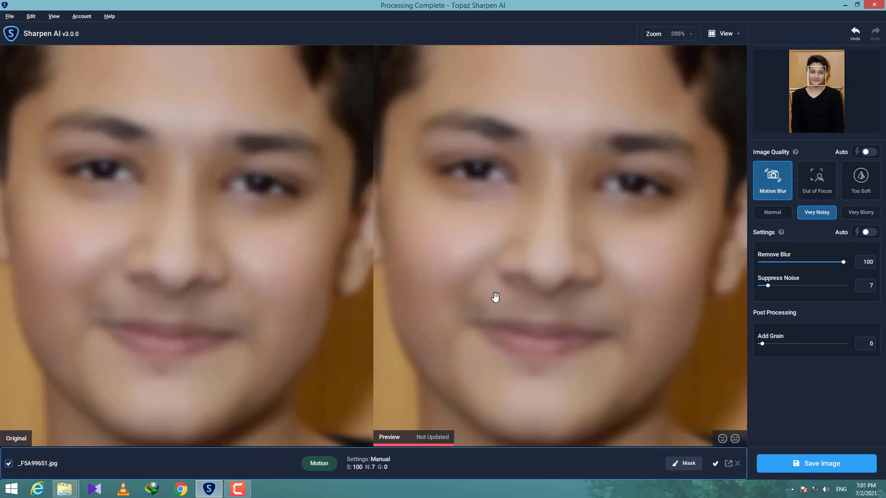
key(ctrl+plus)
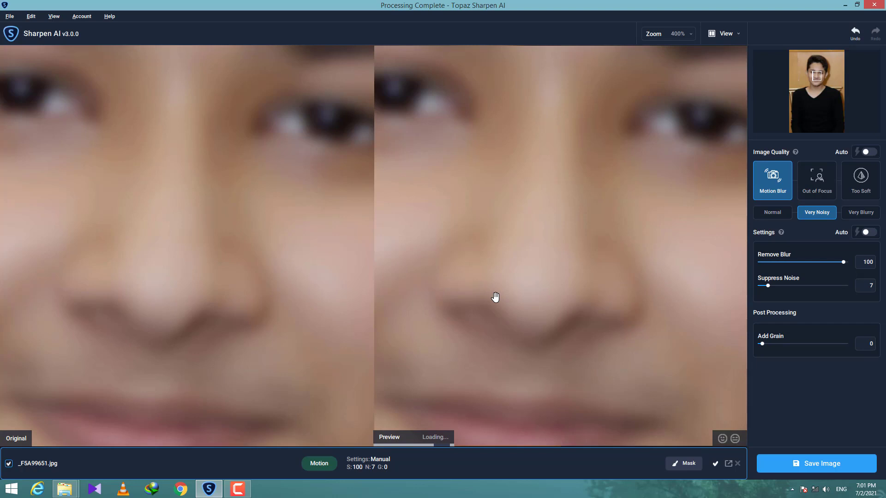
key(ctrl+0)
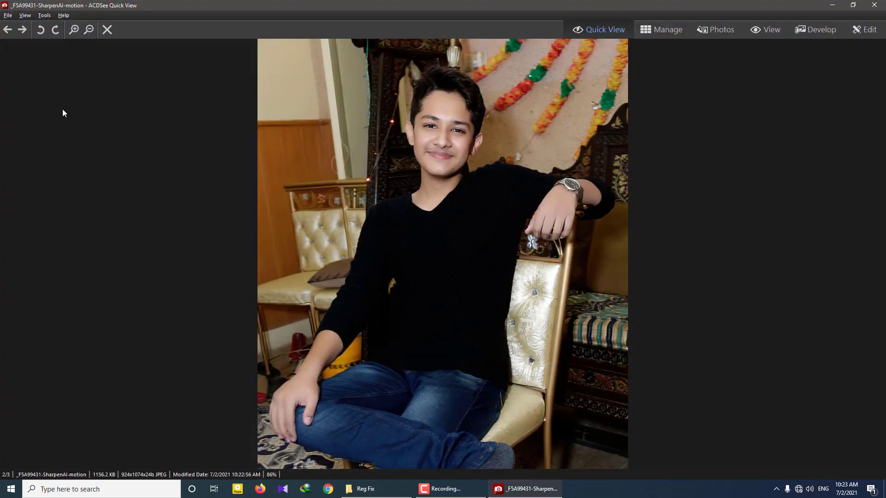
- Compare the original _F5A99431 with its sharpened version in ACDSee Quick View
click(8, 30)
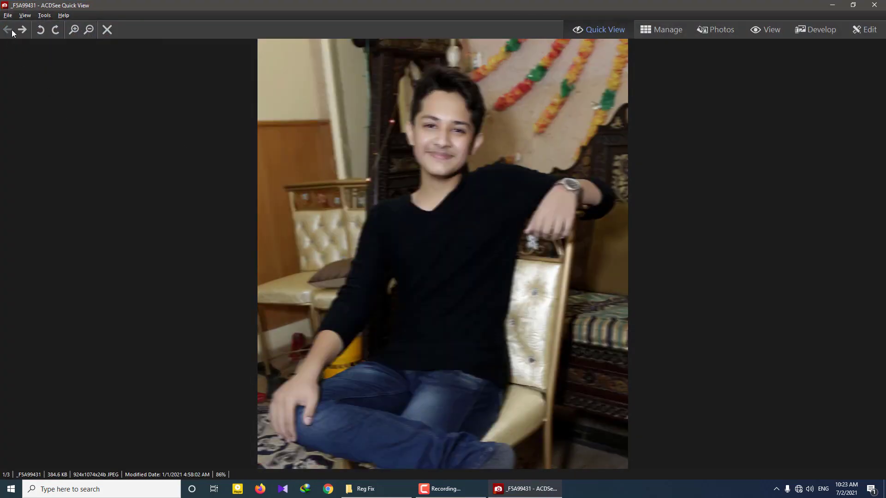
click(23, 29)
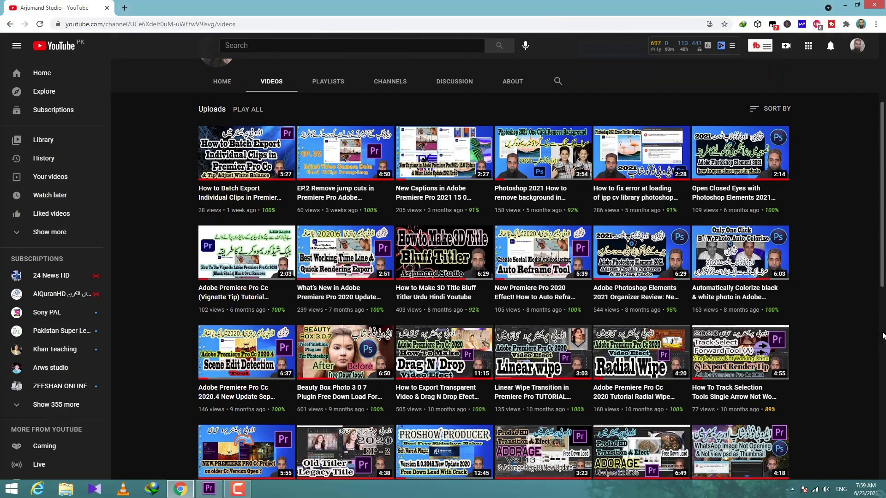
scroll(882, 335, down, 2)
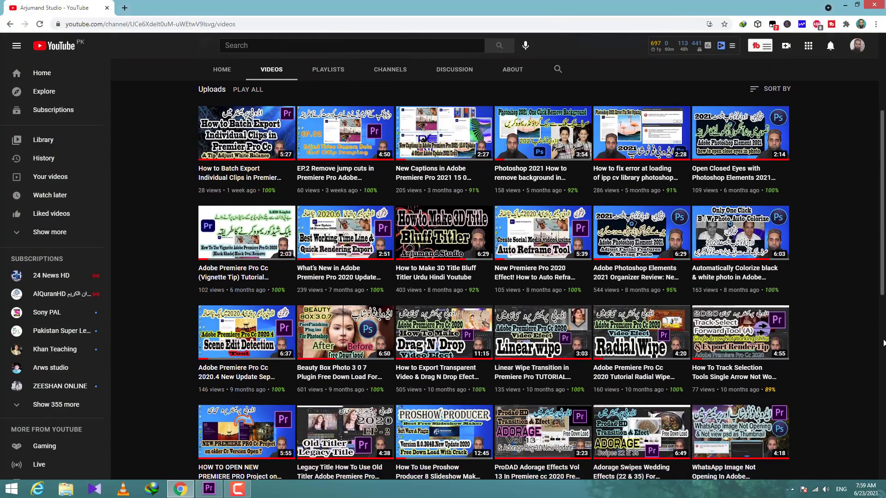
scroll(493, 277, down, 2)
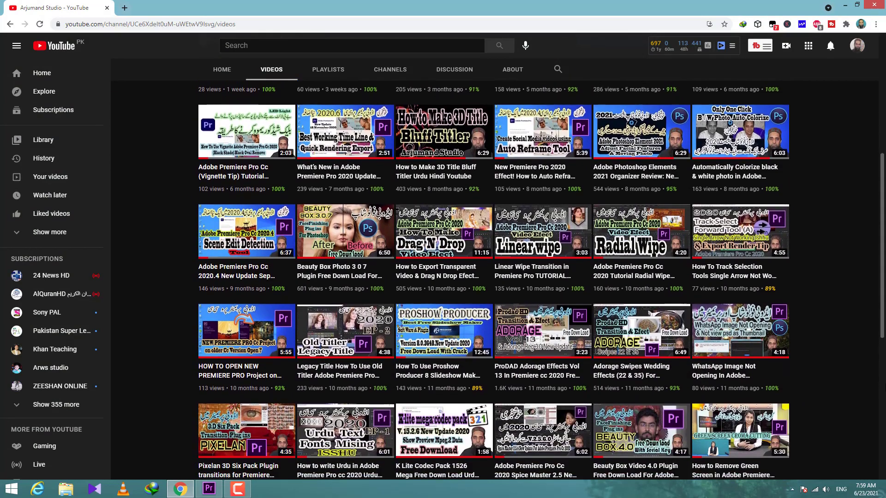
scroll(493, 277, down, 2)
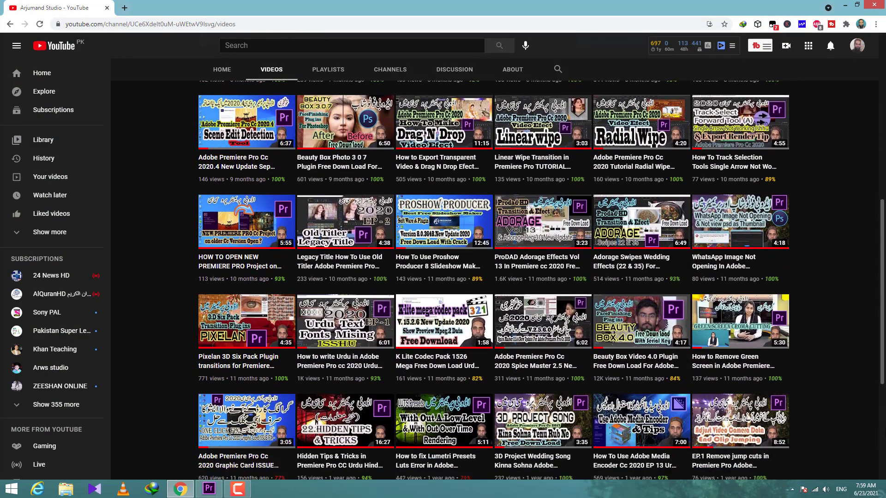